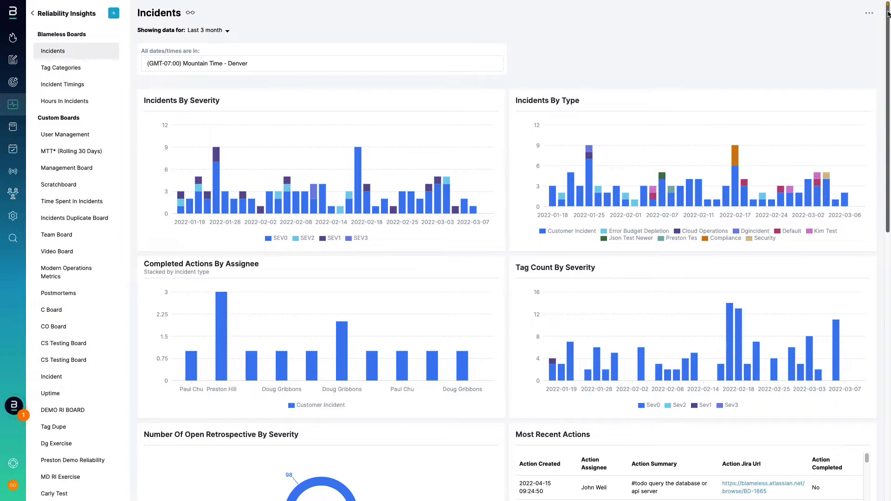
- Look through the Incidents board, view it in fullscreen, and return to the normal view
{"action": "left_click_drag", "start_coordinate": [888, 13], "coordinate": [885, 279]}
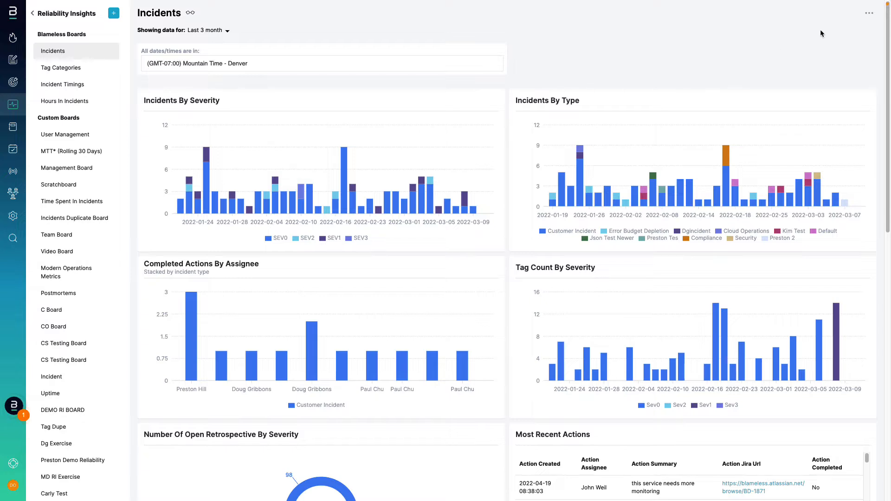
{"action": "left_click", "coordinate": [868, 13]}
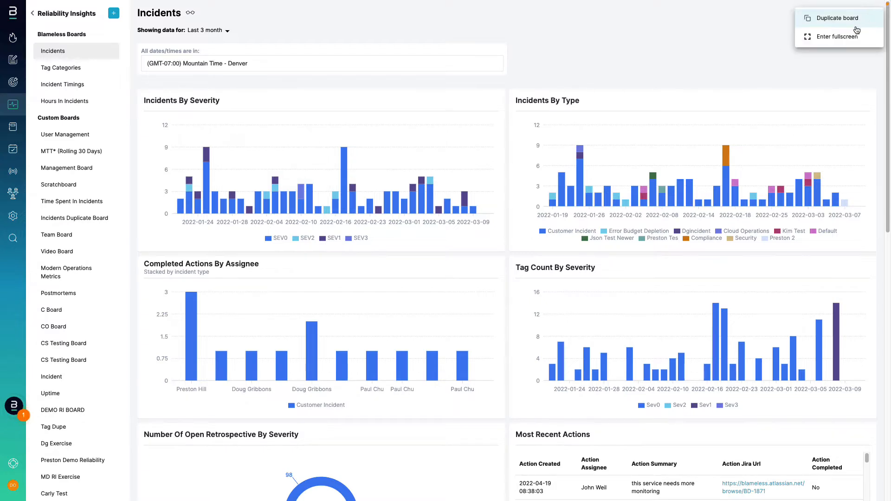
{"action": "left_click", "coordinate": [849, 41]}
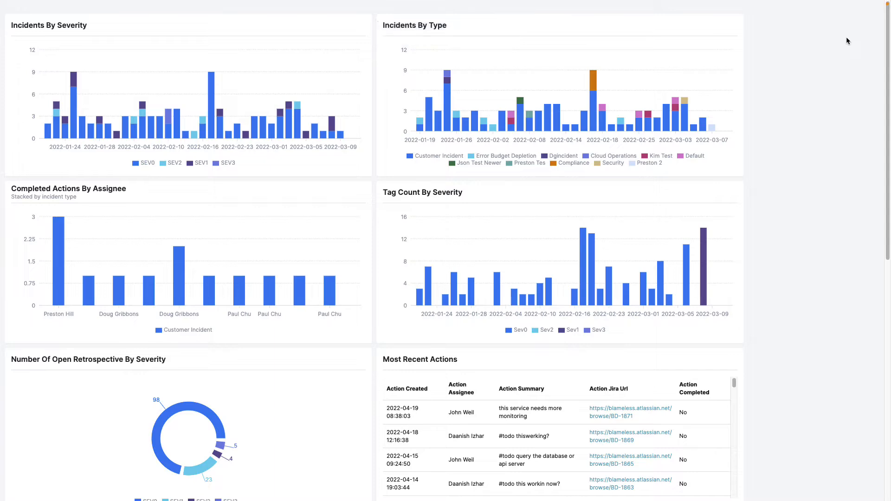
{"action": "key", "text": "Escape"}
- Start a duplicate of the Incidents board and name it "MyNew Board"
{"action": "left_click", "coordinate": [868, 15]}
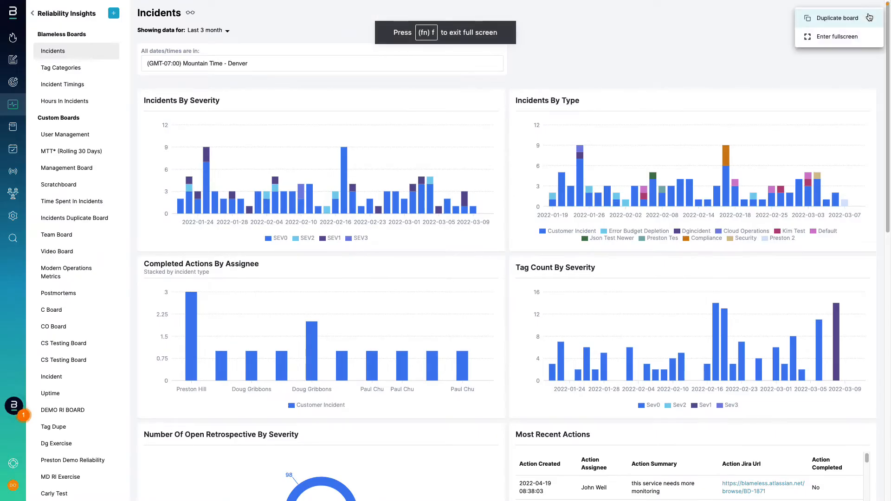
{"action": "left_click", "coordinate": [858, 22]}
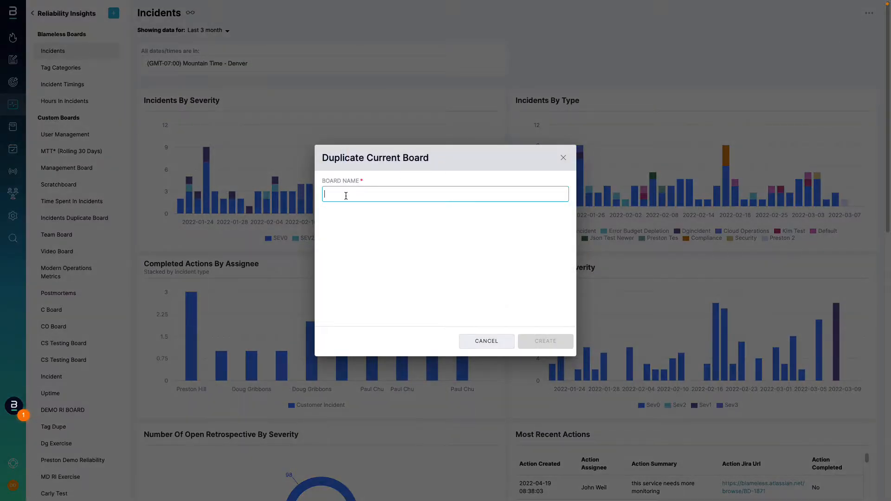
{"action": "type", "text": "MyNew Board"}
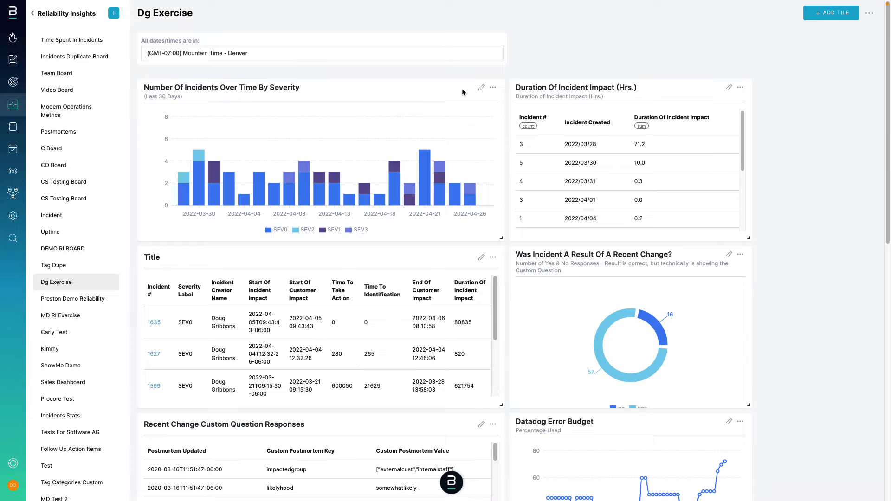
- View the name and description properties of the Number Of Incidents Over Time By Severity tile, leaving without changes
{"action": "left_click", "coordinate": [493, 88]}
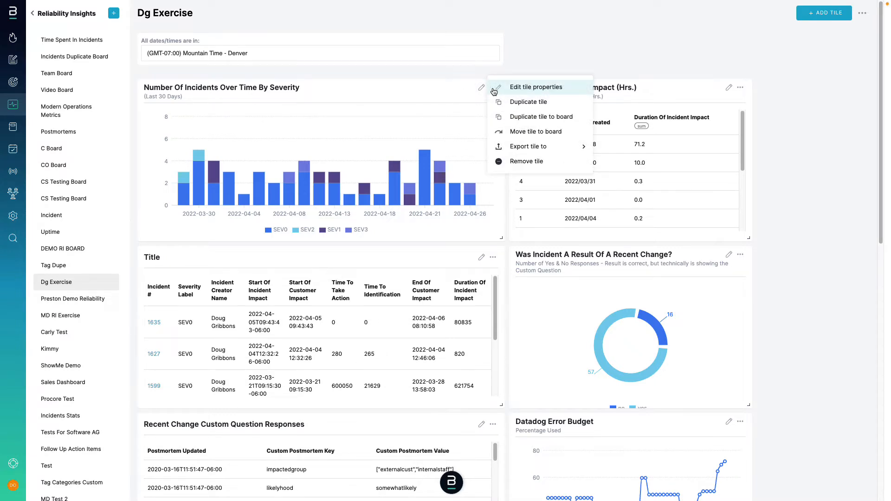
{"action": "left_click", "coordinate": [543, 88]}
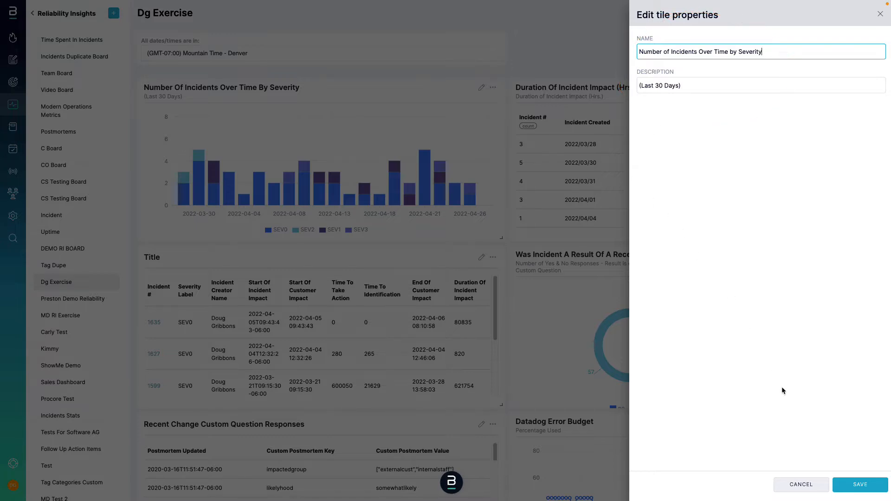
{"action": "left_click", "coordinate": [807, 484]}
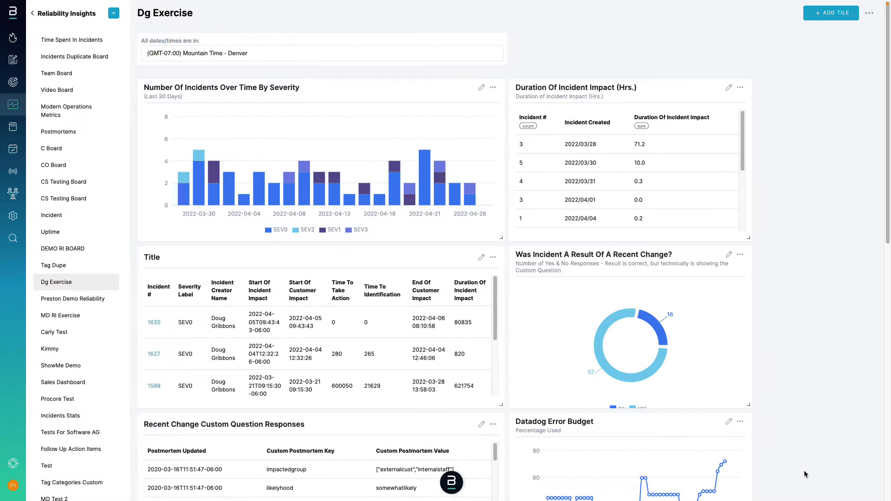
- View the API export request for the Number Of Incidents Over Time By Severity tile and close it
{"action": "left_click", "coordinate": [493, 87]}
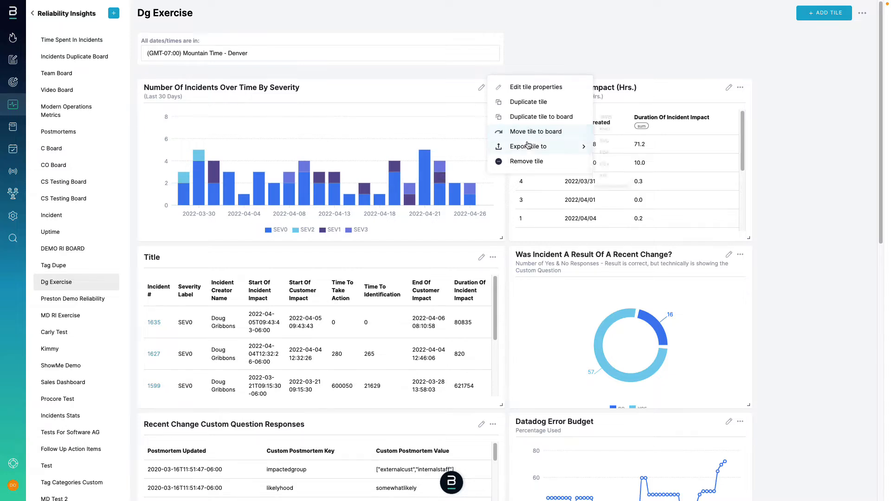
{"action": "mouse_move", "coordinate": [529, 148]}
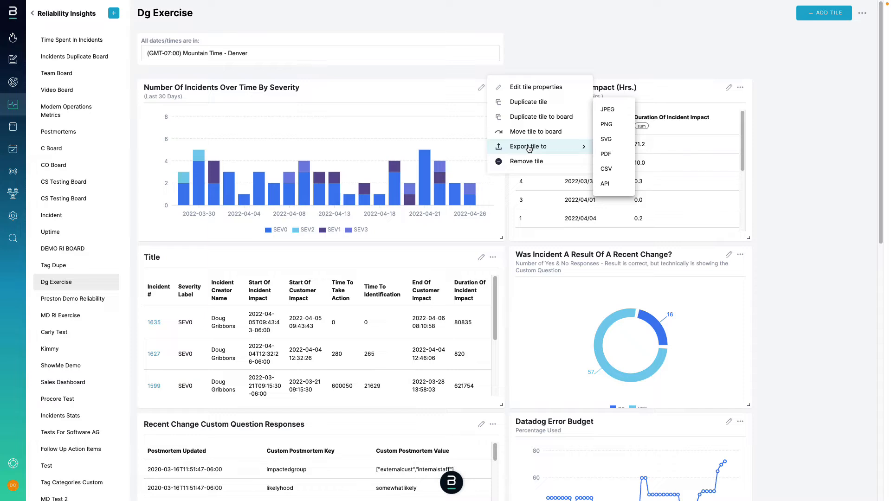
{"action": "left_click", "coordinate": [607, 184]}
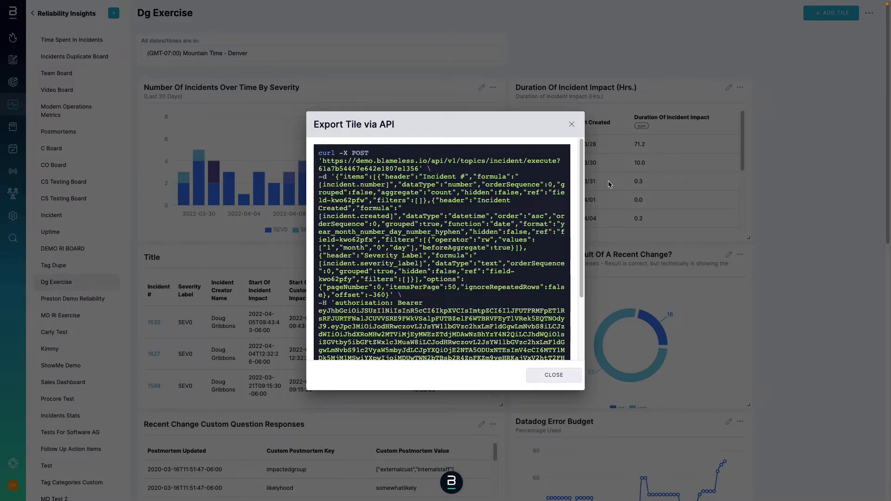
{"action": "left_click", "coordinate": [567, 374]}
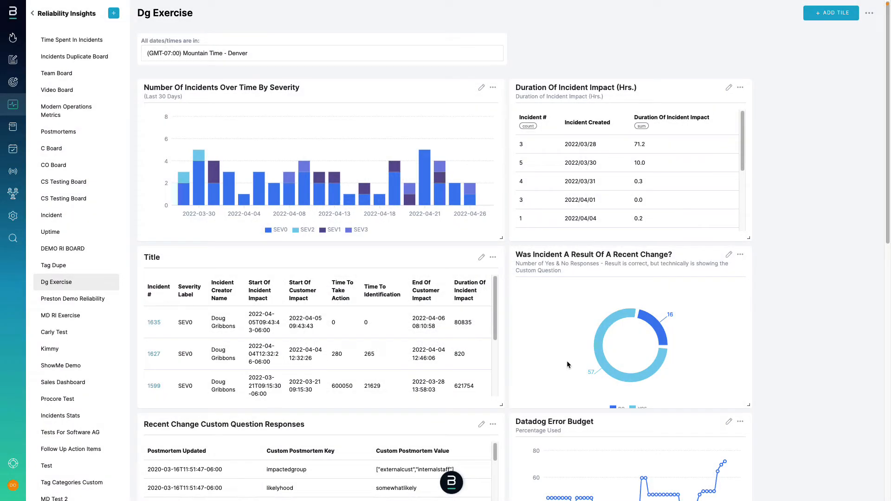
{"action": "left_click", "coordinate": [496, 88]}
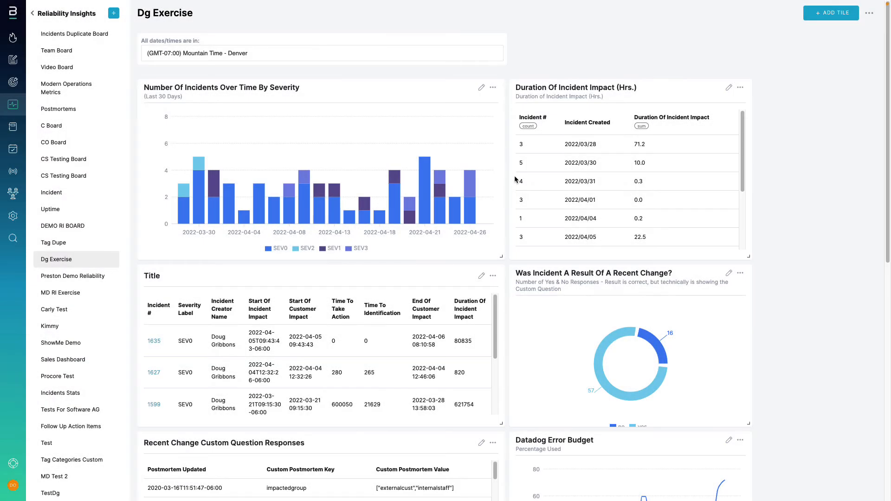
- Try widening the Number Of Incidents Over Time By Severity tile across both columns and moving a tile further down the board
{"action": "left_click_drag", "start_coordinate": [501, 257], "coordinate": [747, 274]}
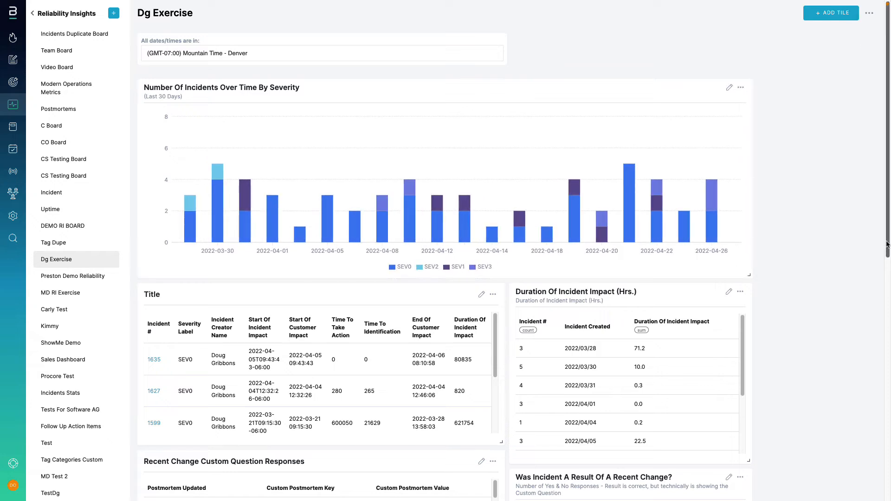
{"action": "left_click_drag", "start_coordinate": [888, 244], "coordinate": [888, 486]}
{"action": "left_click_drag", "start_coordinate": [327, 178], "coordinate": [329, 356]}
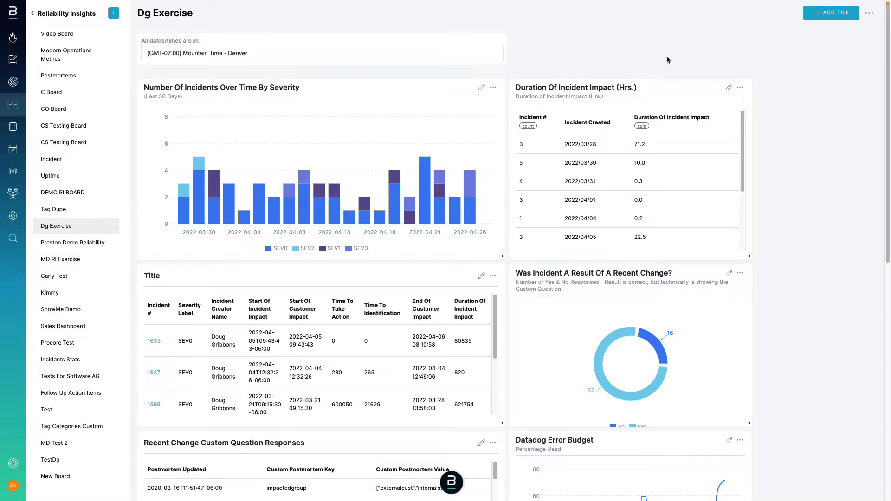
- Add a tile with Incident Management as its data source and place it in the space beside Pending Actions
{"action": "left_click", "coordinate": [818, 14]}
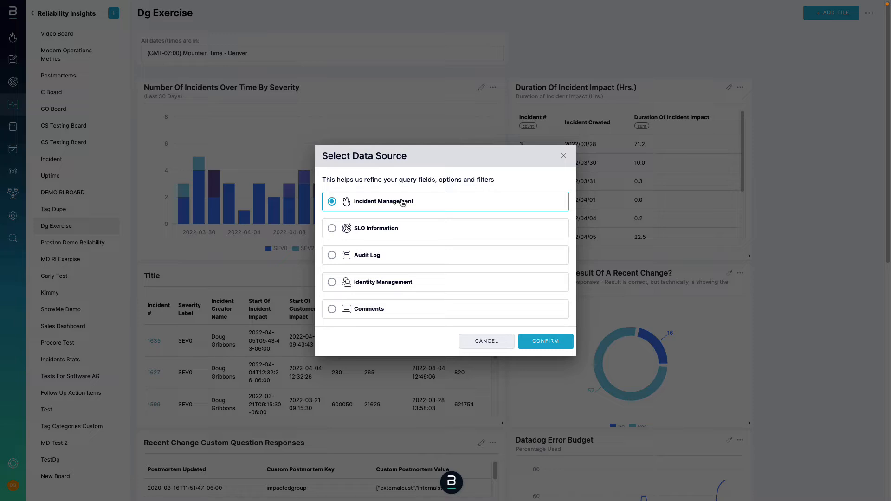
{"action": "left_click", "coordinate": [535, 343]}
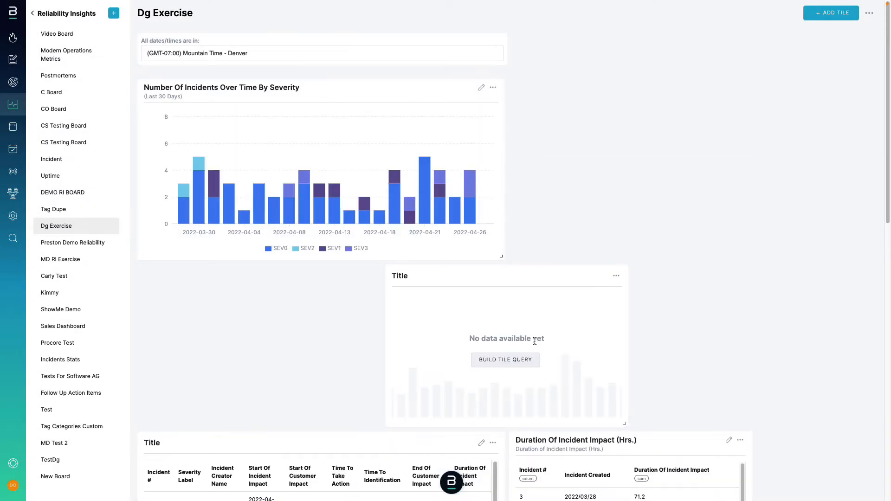
{"action": "left_click_drag", "start_coordinate": [542, 283], "coordinate": [672, 183]}
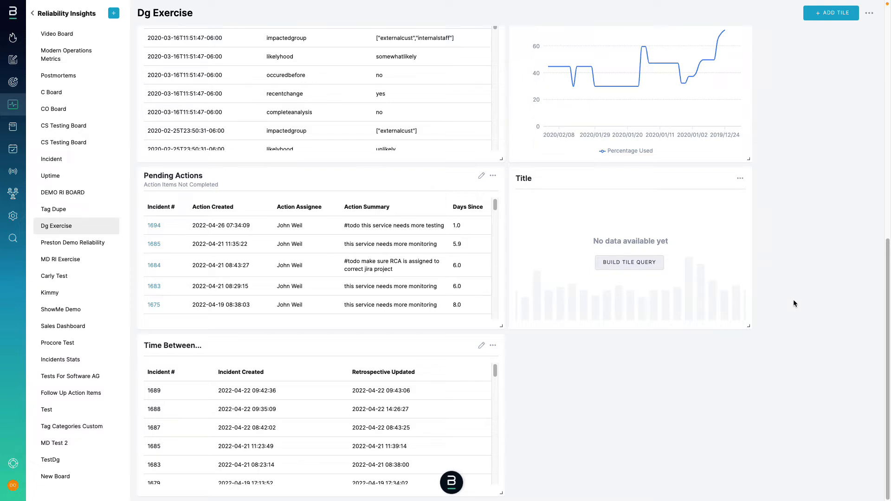
- Build the empty tile's query from the Incident Type and Incident Created fields, refine Incident Created by Date, and proceed to data refinement
{"action": "left_click", "coordinate": [651, 263]}
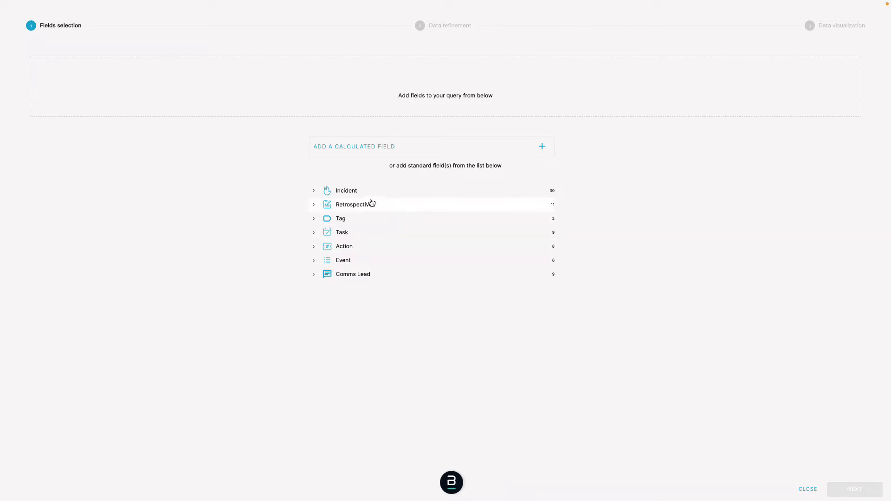
{"action": "left_click", "coordinate": [314, 192]}
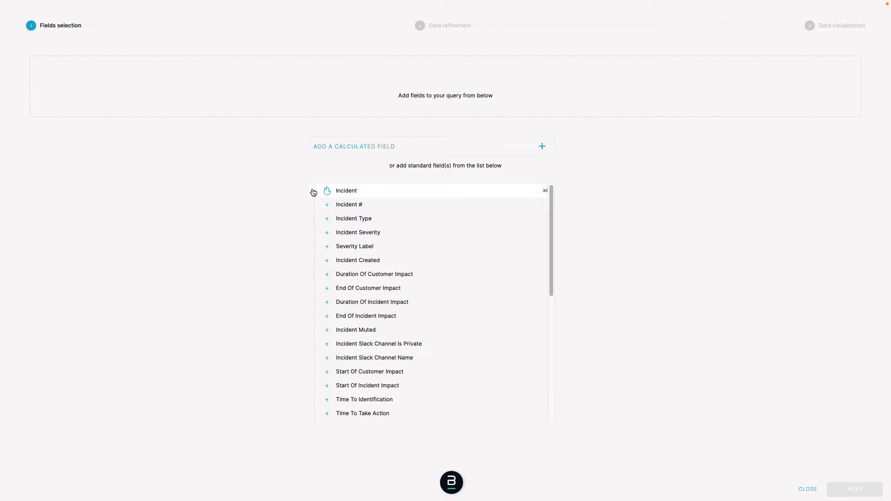
{"action": "left_click", "coordinate": [352, 218]}
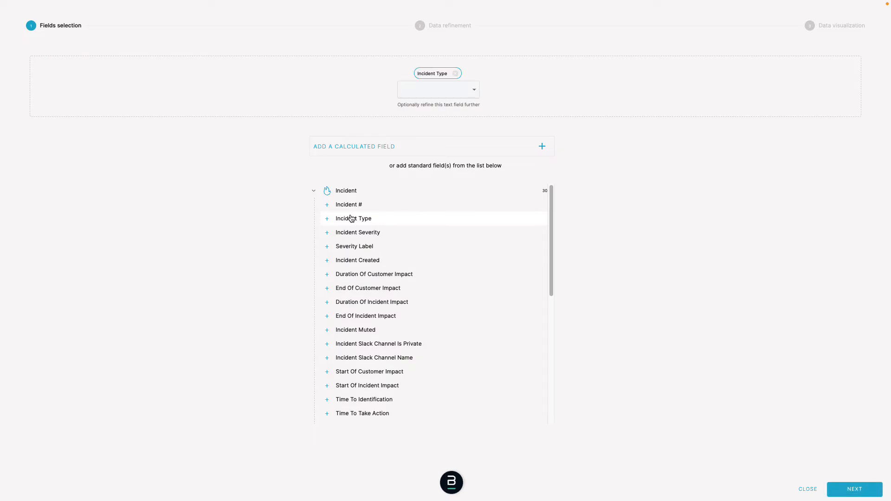
{"action": "left_click", "coordinate": [361, 263]}
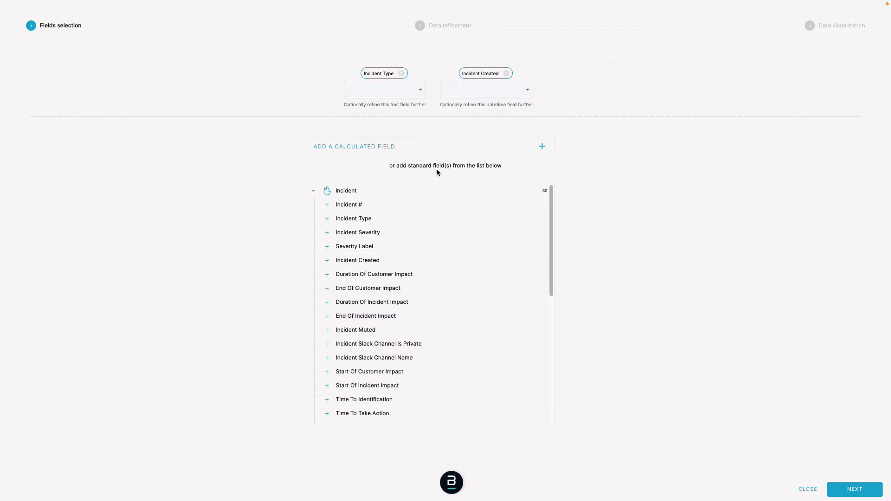
{"action": "left_click", "coordinate": [528, 90]}
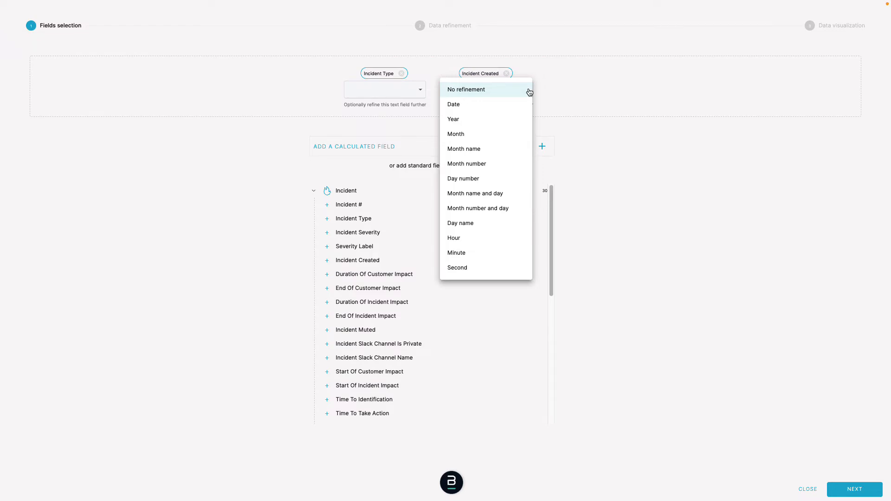
{"action": "left_click", "coordinate": [475, 105]}
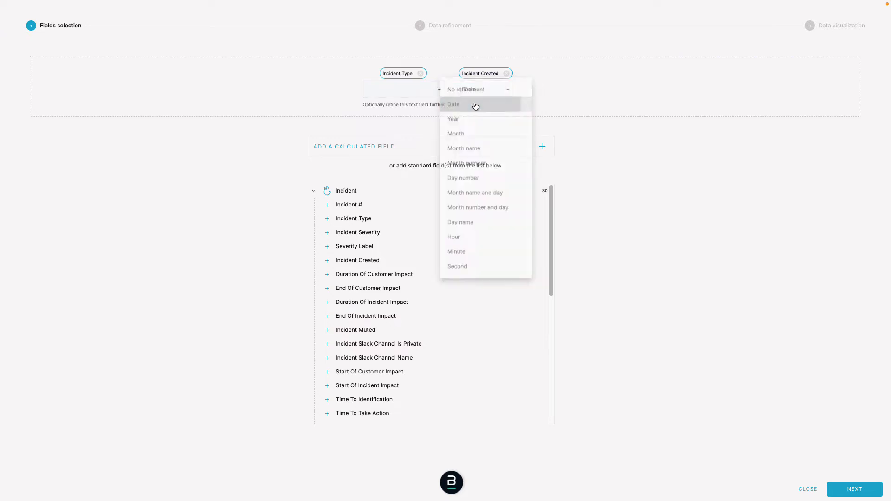
{"action": "left_click", "coordinate": [860, 491]}
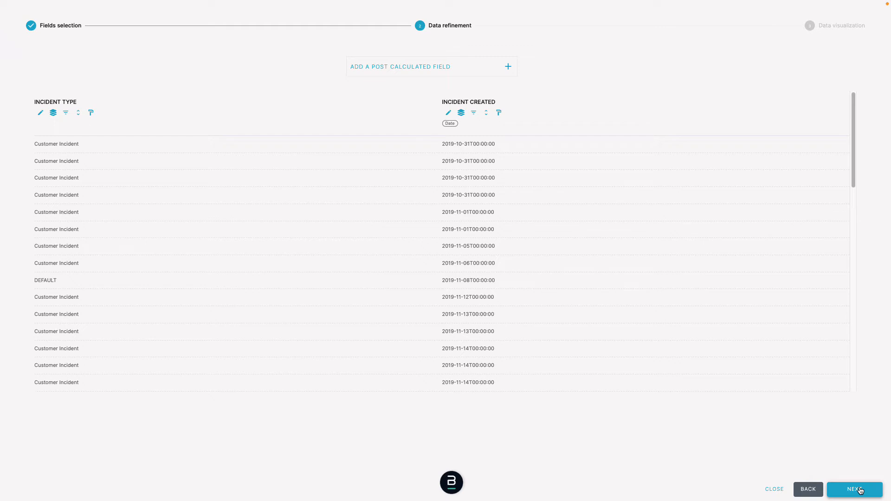
- Format the Incident Created column as year-month#-day and sort it in descending order
{"action": "left_click", "coordinate": [499, 114]}
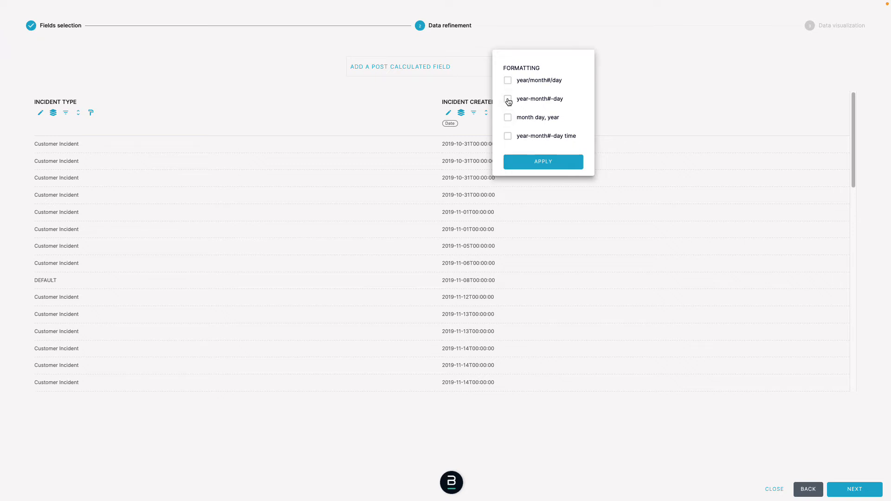
{"action": "left_click", "coordinate": [508, 99]}
{"action": "left_click", "coordinate": [553, 166]}
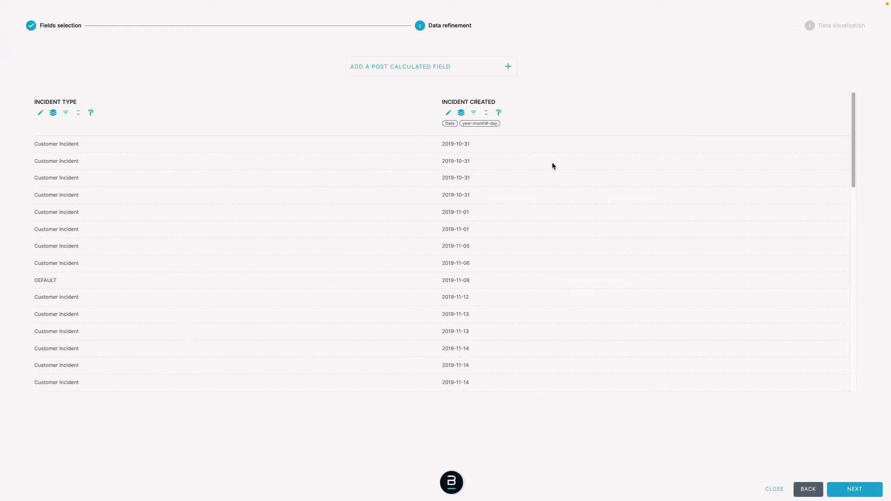
{"action": "left_click", "coordinate": [486, 114]}
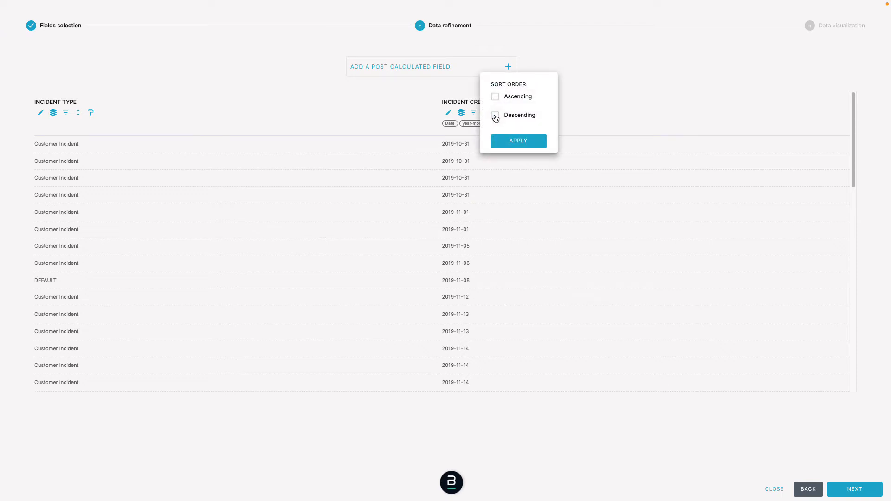
{"action": "left_click", "coordinate": [495, 116]}
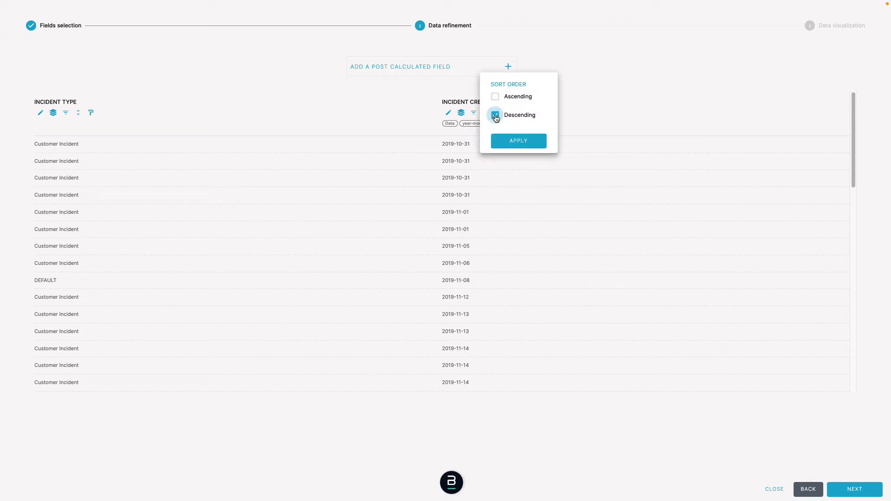
{"action": "left_click", "coordinate": [515, 141]}
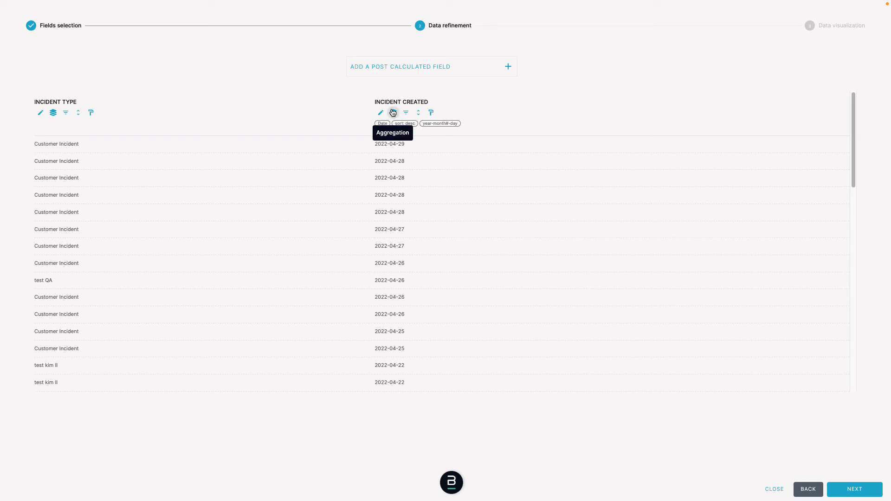
- Group the query data by the Incident Created column
{"action": "left_click", "coordinate": [393, 112]}
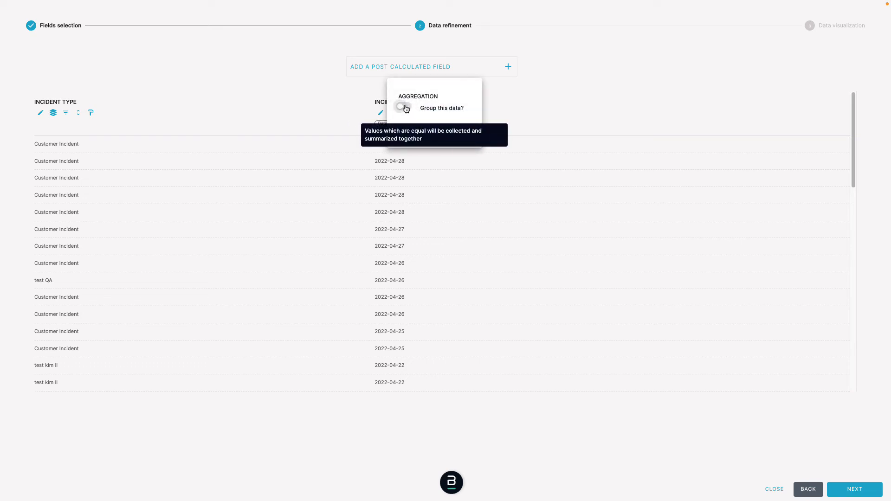
{"action": "left_click", "coordinate": [405, 108]}
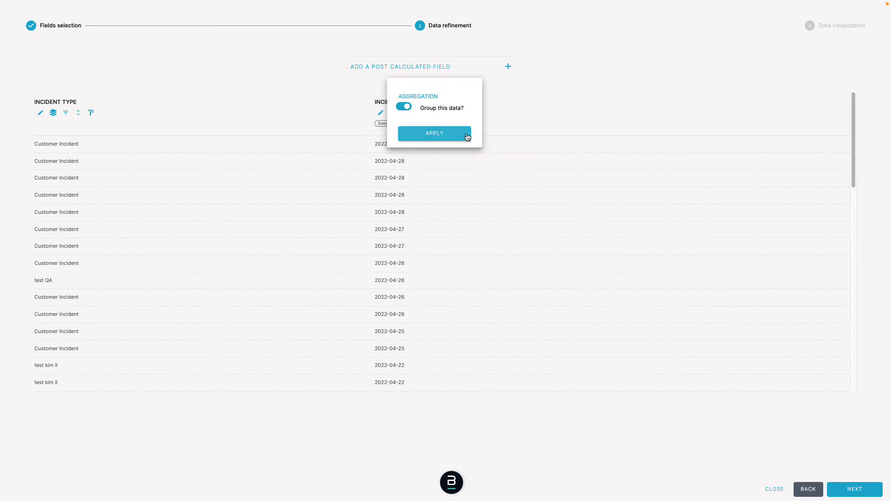
{"action": "left_click", "coordinate": [467, 136]}
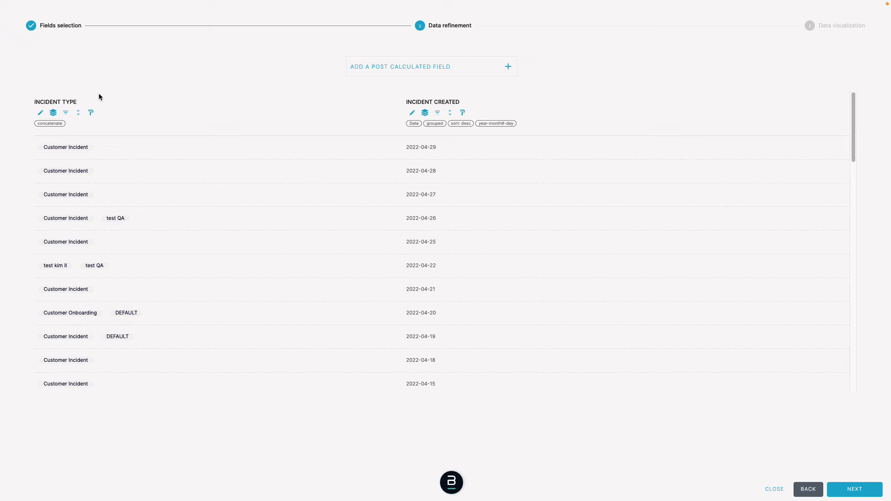
- Aggregate the Incident Type column by Count instead of Concatenate
{"action": "left_click", "coordinate": [53, 113]}
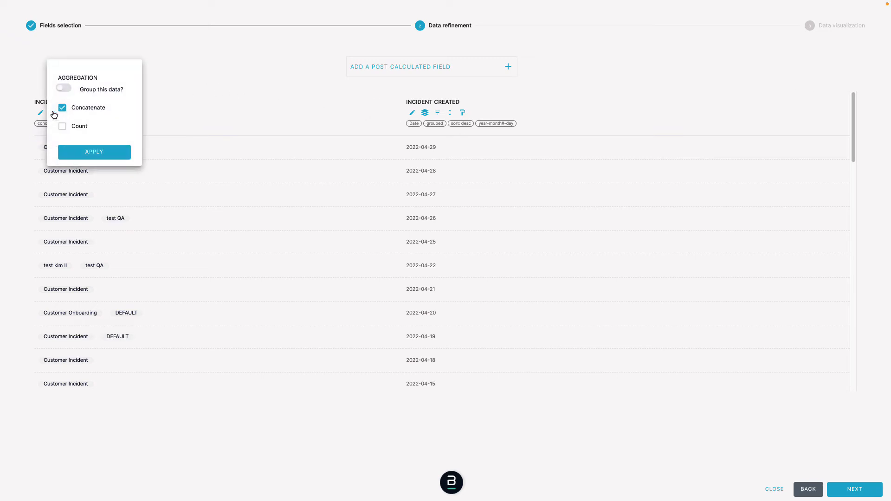
{"action": "left_click", "coordinate": [62, 126]}
{"action": "left_click", "coordinate": [84, 155]}
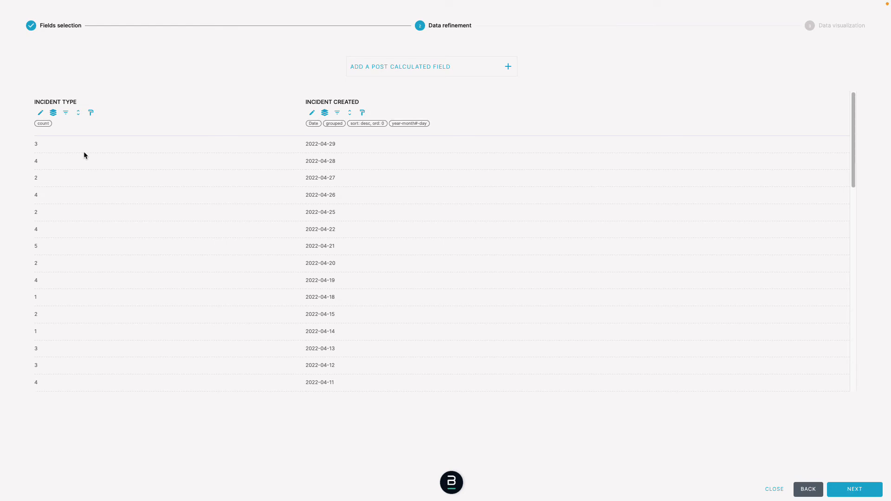
- Filter the Incident Created column with a rolling window from the last 30 days to 0 days
{"action": "left_click", "coordinate": [337, 114]}
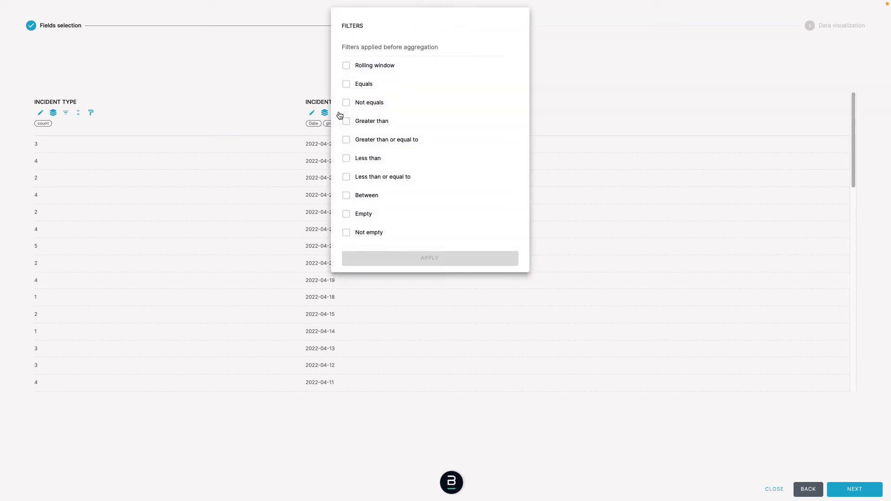
{"action": "left_click", "coordinate": [346, 66]}
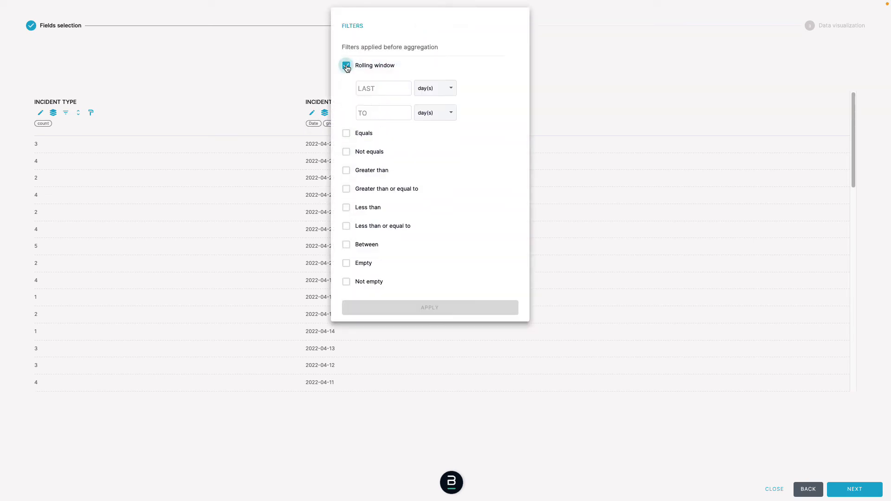
{"action": "left_click", "coordinate": [369, 88]}
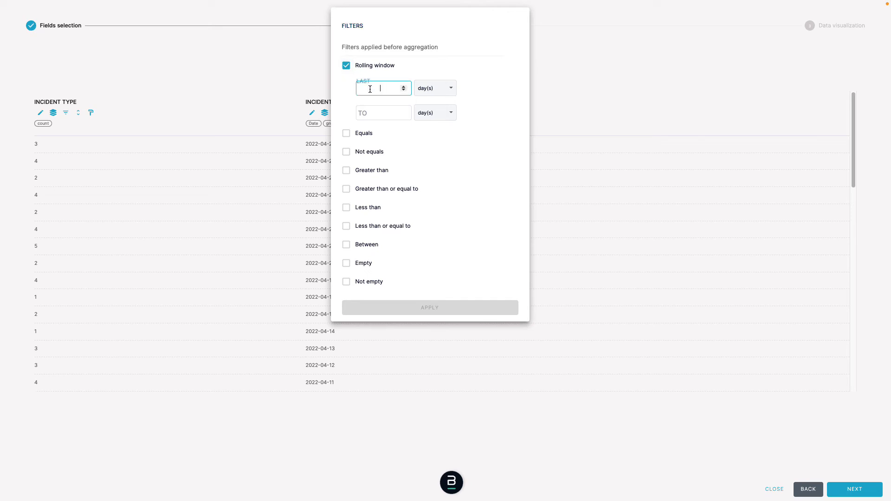
{"action": "type", "text": "30"}
{"action": "left_click", "coordinate": [379, 113]}
{"action": "type", "text": "0"}
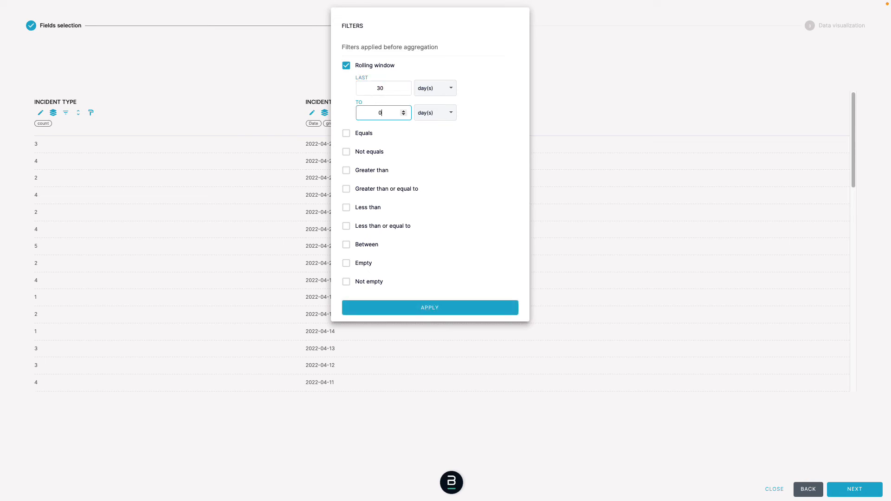
{"action": "left_click", "coordinate": [430, 309]}
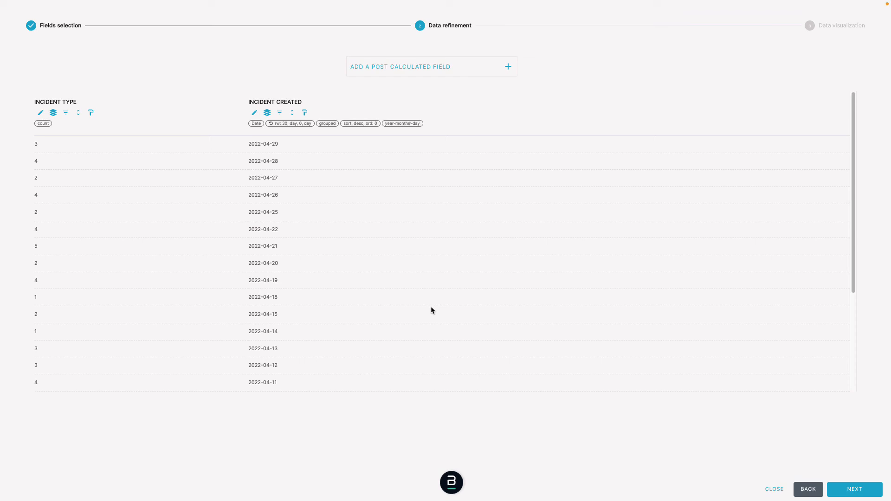
- Proceed to data visualization, choose the Area chart for the tile, and finish building it
{"action": "left_click", "coordinate": [855, 490]}
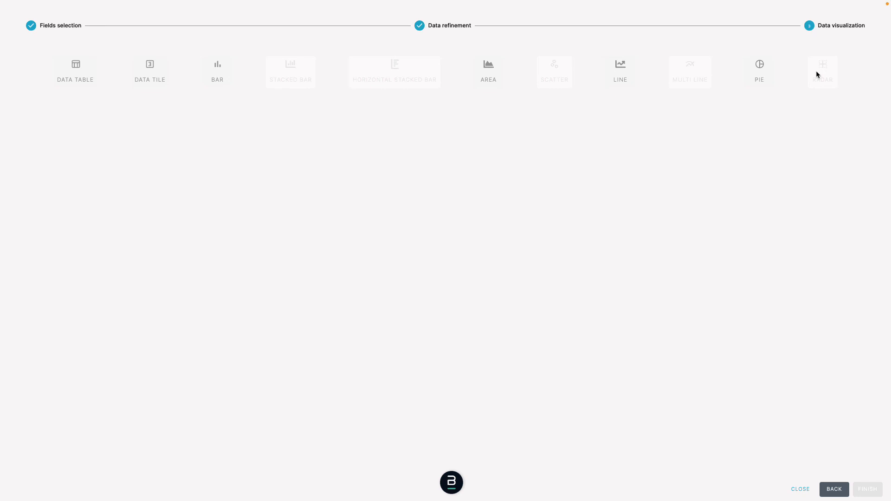
{"action": "left_click", "coordinate": [494, 75]}
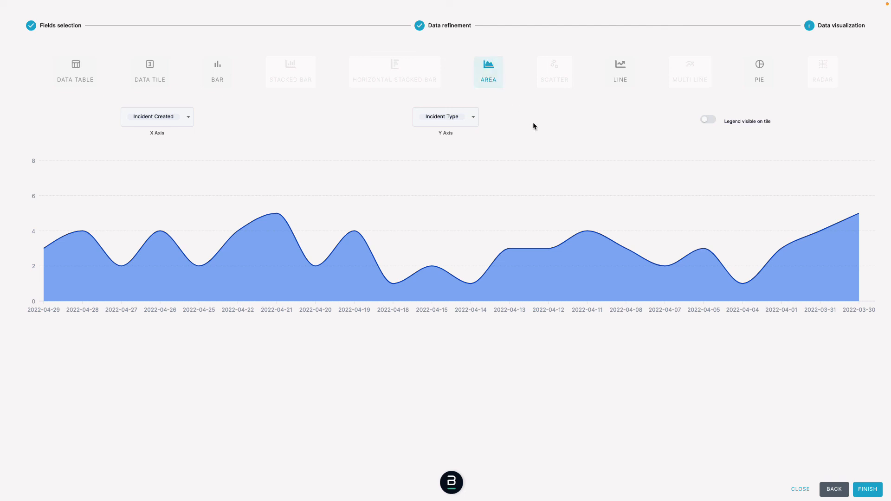
{"action": "left_click", "coordinate": [866, 492]}
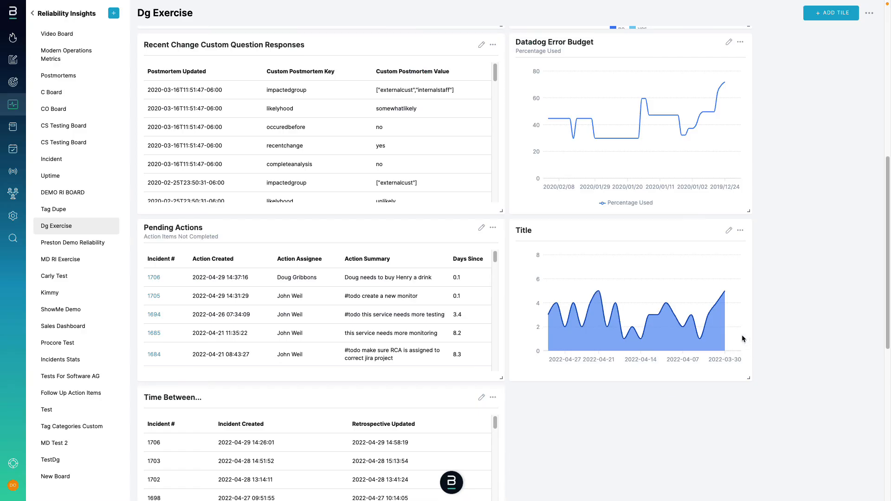
{"action": "mouse_move", "coordinate": [719, 322]}
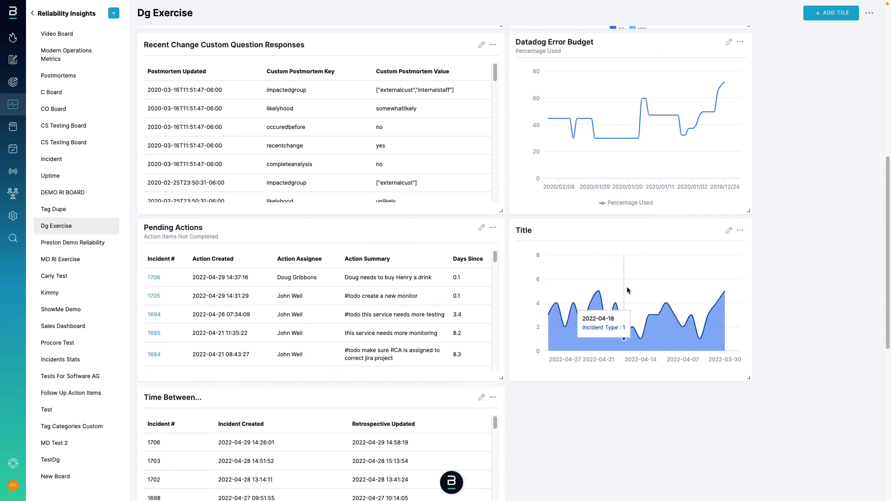
- Name the new area chart tile "Number of Incidents Created (Last 30 Days)", describe it as "Number Created per Day", and save its properties
{"action": "left_click", "coordinate": [740, 231]}
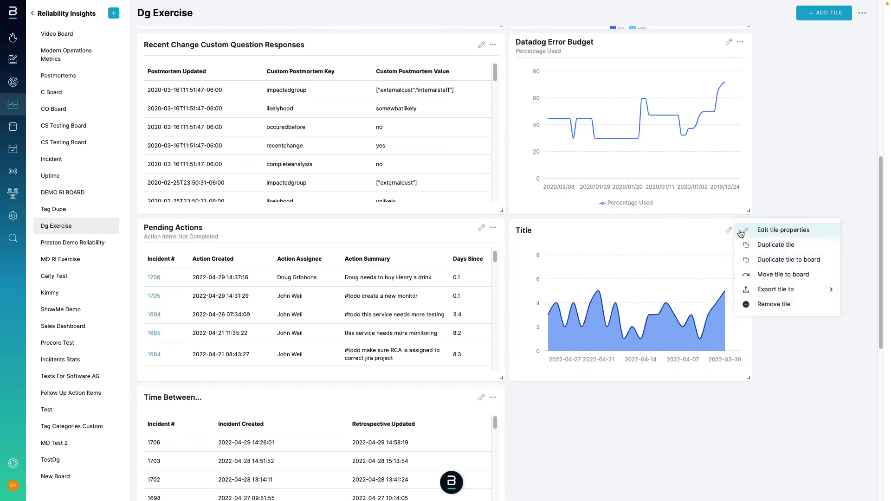
{"action": "left_click", "coordinate": [765, 230]}
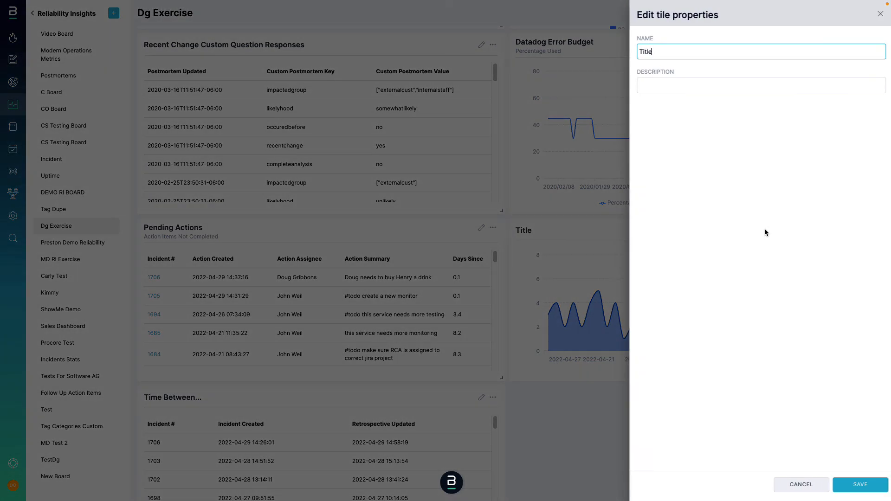
{"action": "key", "text": "ctrl+a"}
{"action": "type", "text": "Num"}
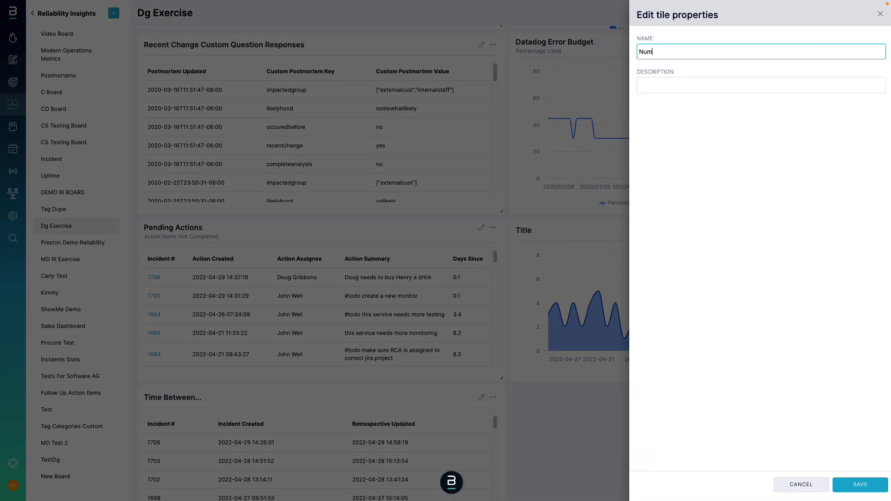
{"action": "type", "text": "ber of Incidents Created (Last 30 Days)"}
{"action": "left_click", "coordinate": [643, 86]}
{"action": "type", "text": "Number Created per Day"}
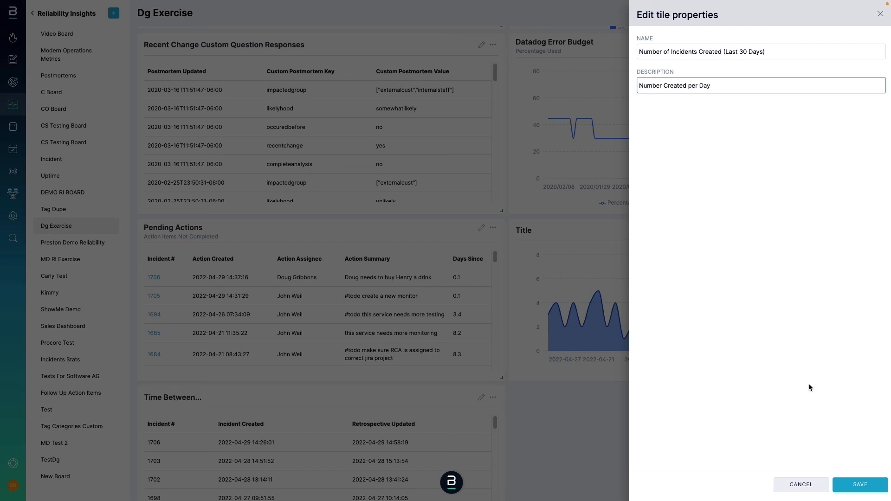
{"action": "left_click", "coordinate": [858, 484]}
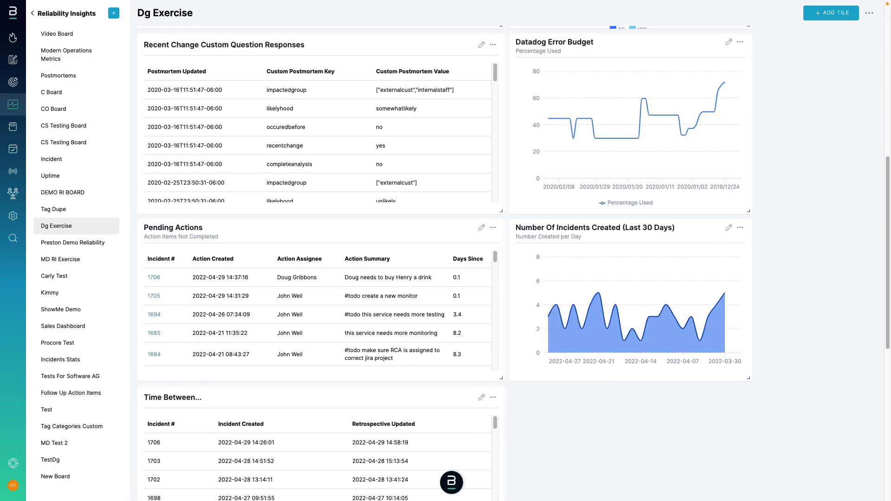